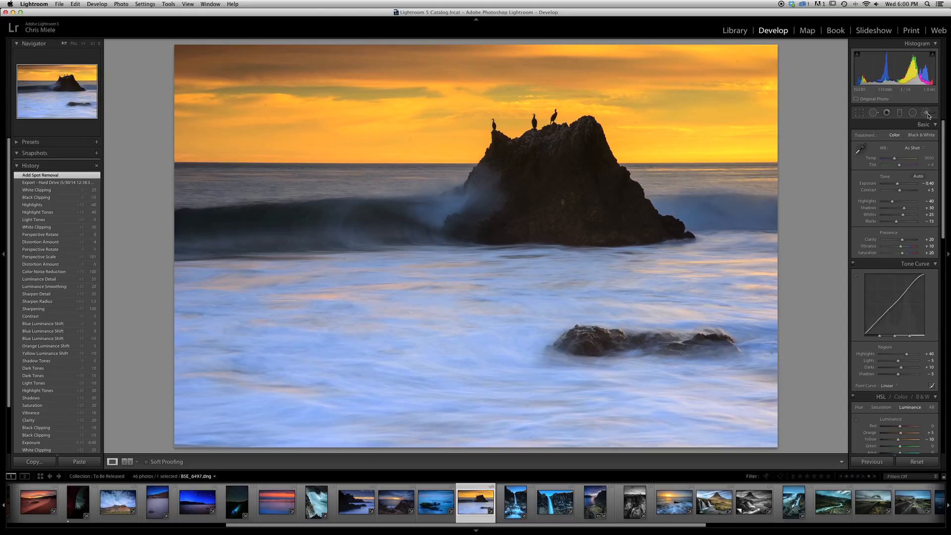
Activate the Adjustment Brush for the seascape photo.
{"action": "left_click", "coordinate": [927, 113]}
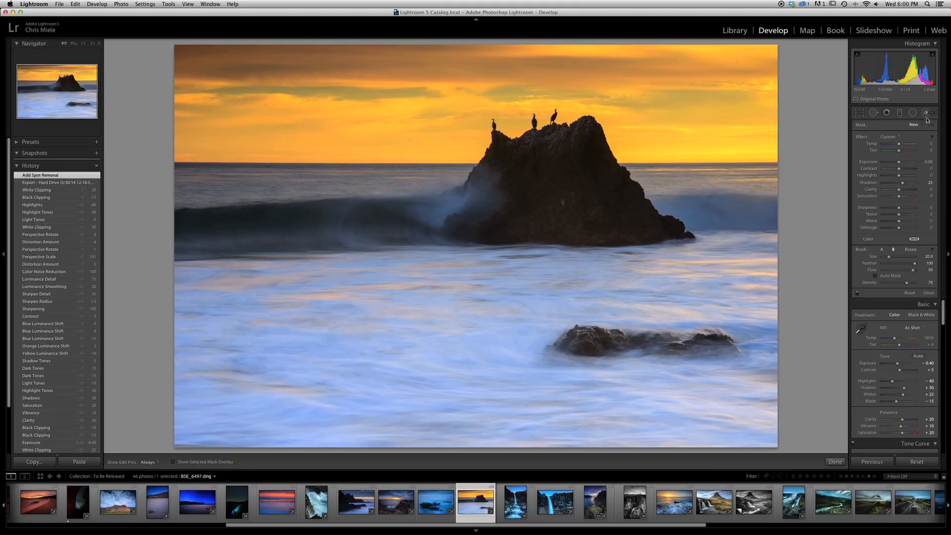
{"action": "left_click", "coordinate": [927, 114]}
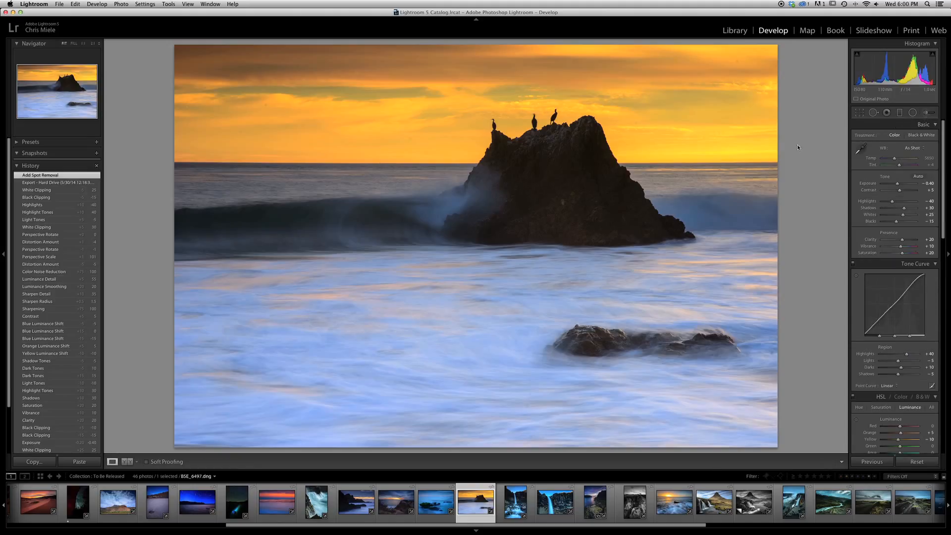
{"action": "key", "text": "k"}
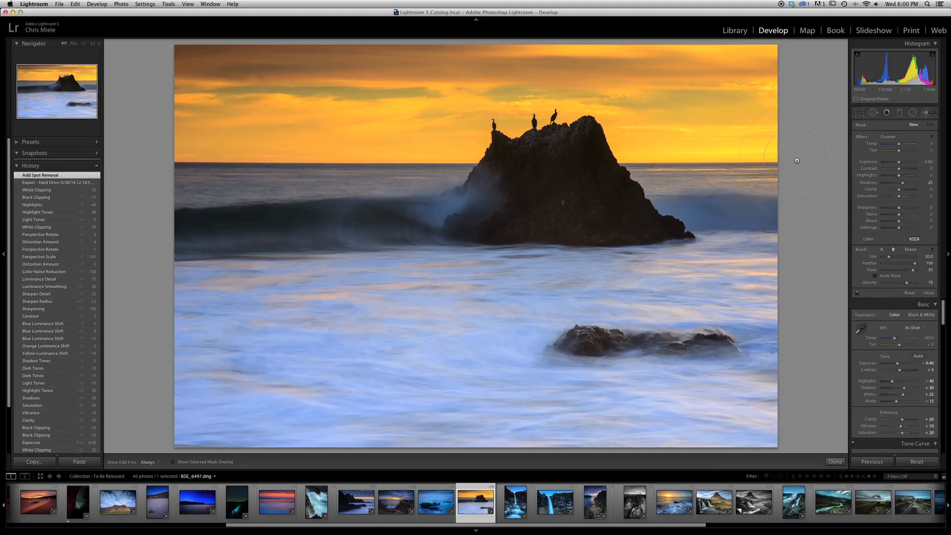
{"action": "key", "text": "k"}
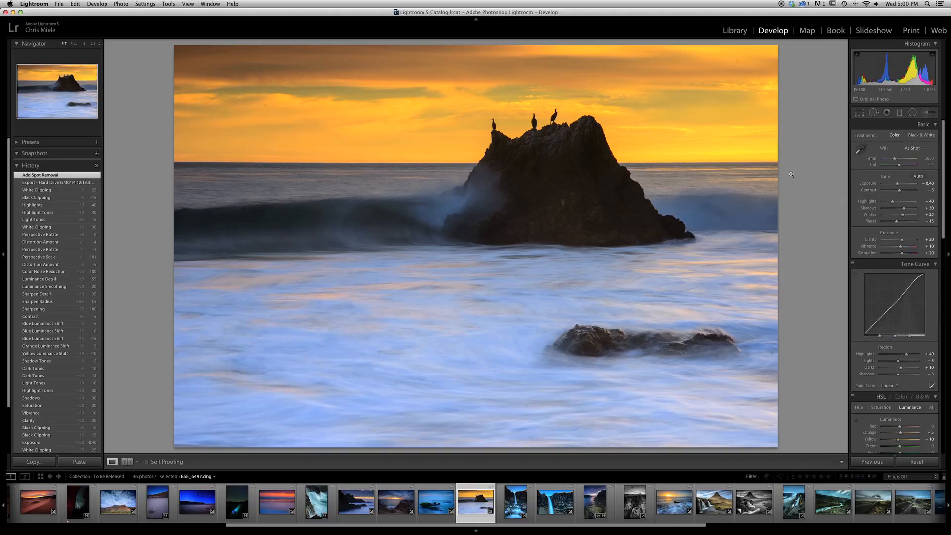
{"action": "left_click", "coordinate": [166, 4]}
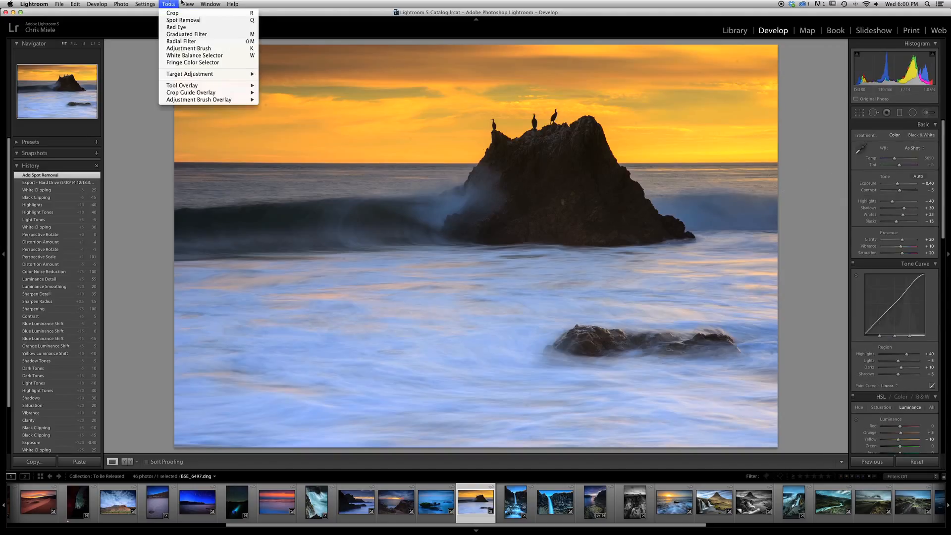
{"action": "left_click", "coordinate": [184, 49]}
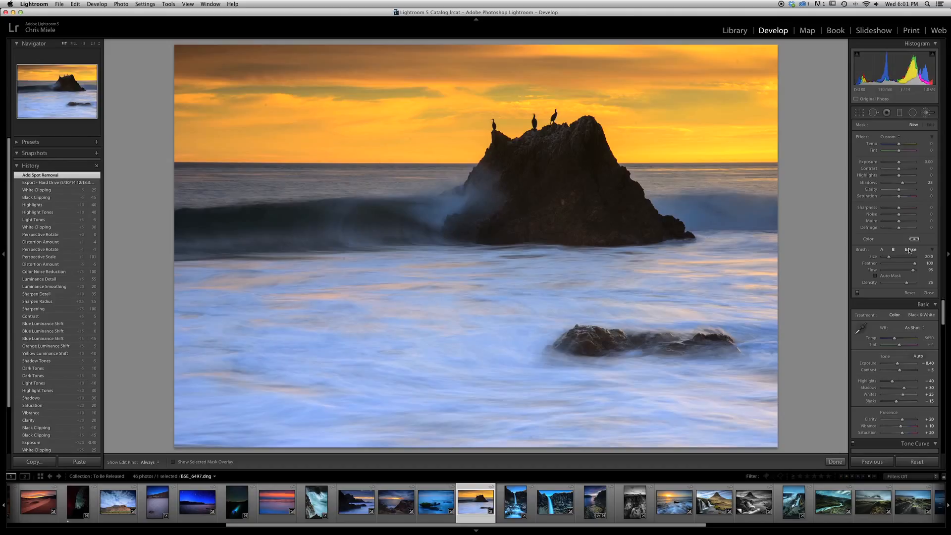
Set the Adjustment Brush's size to 14 and its flow to 80.
{"action": "left_click", "coordinate": [882, 250]}
{"action": "left_click_drag", "start_coordinate": [890, 258], "coordinate": [905, 258]}
{"action": "left_click_drag", "start_coordinate": [907, 256], "coordinate": [889, 258]}
{"action": "left_click_drag", "start_coordinate": [889, 257], "coordinate": [887, 259]}
{"action": "left_click_drag", "start_coordinate": [912, 273], "coordinate": [909, 274]}
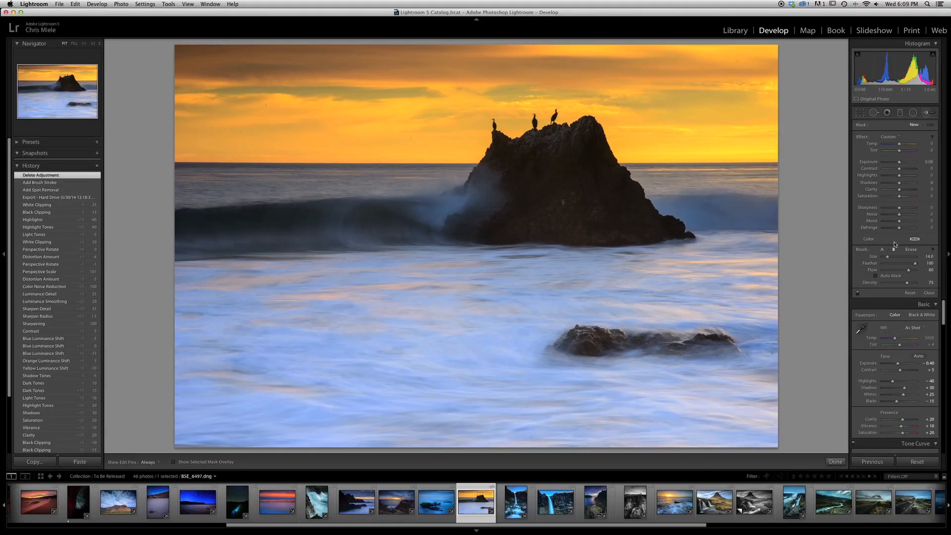
Load the Dodge (Lighten) brush effect and change it to exposure 0.00 and shadows 25.
{"action": "left_click", "coordinate": [900, 139]}
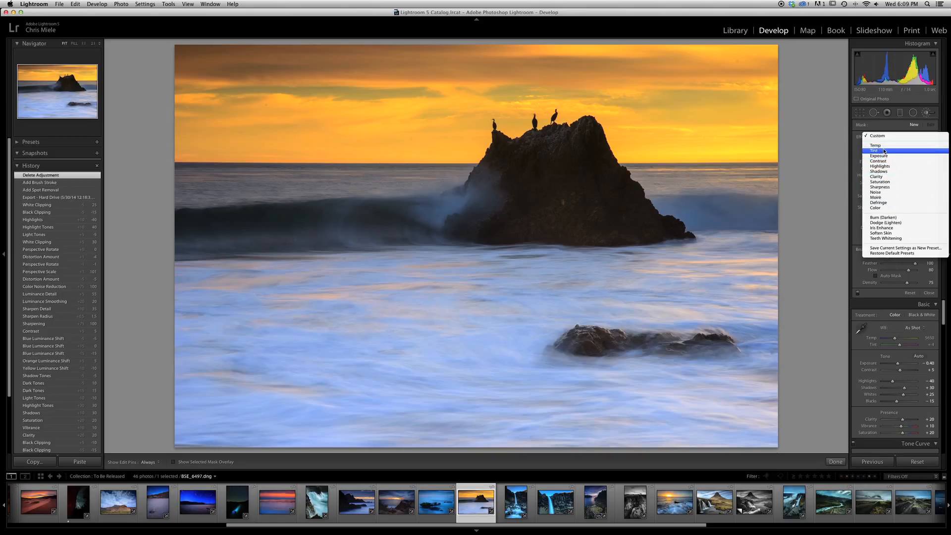
{"action": "left_click", "coordinate": [895, 223]}
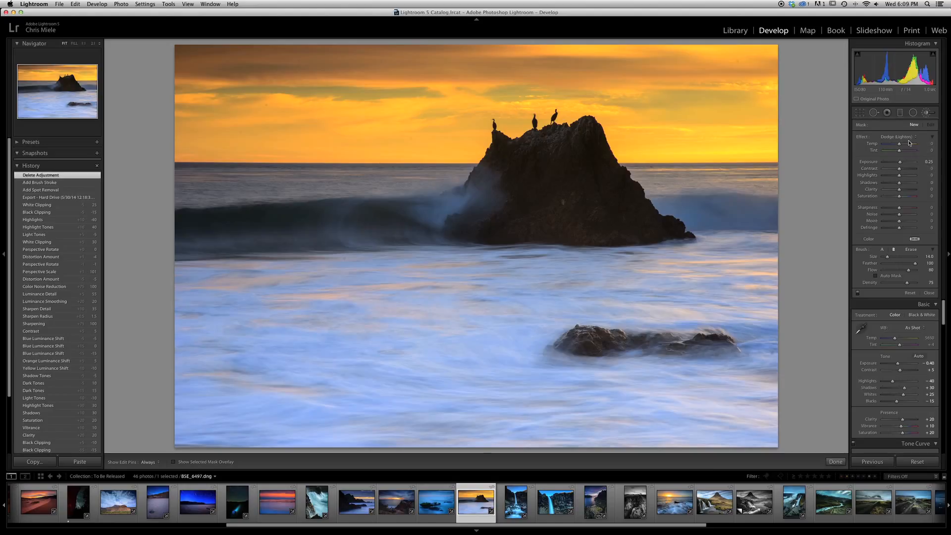
{"action": "left_click", "coordinate": [928, 162]}
{"action": "type", "text": "0"}
{"action": "key", "text": "Return"}
{"action": "type", "text": "25"}
{"action": "key", "text": "Return"}
Paint the shadow-lifting adjustment over the whole large sea rock and show its mask overlay.
{"action": "key", "text": "h"}
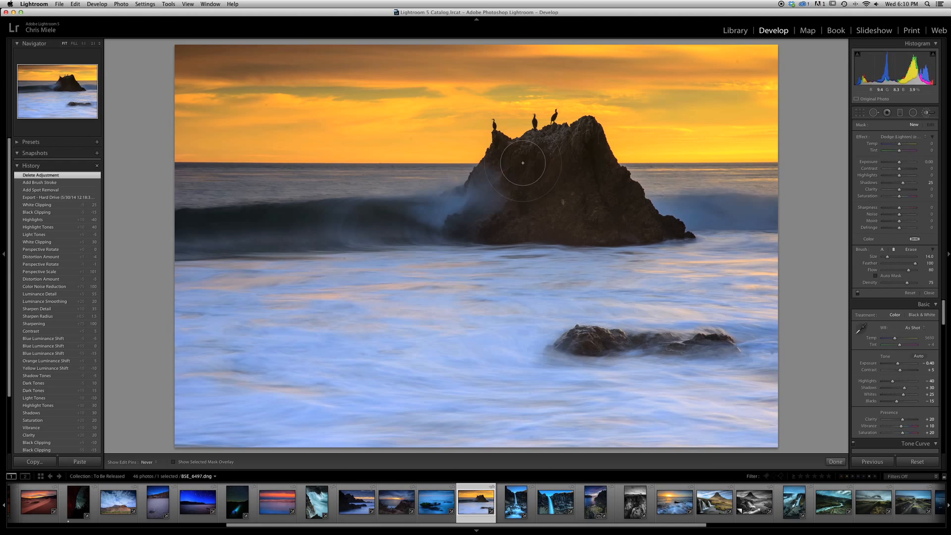
{"action": "key", "text": "h"}
{"action": "left_click", "coordinate": [586, 168]}
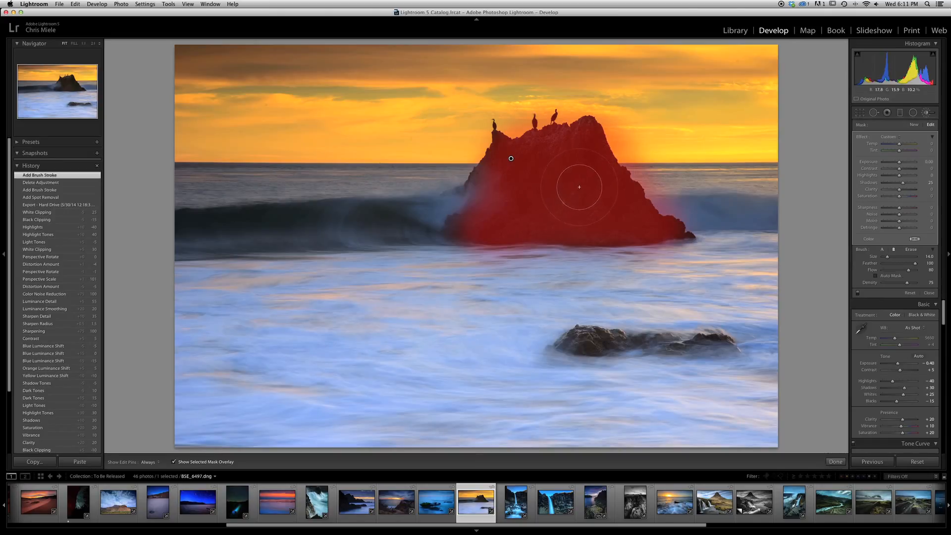
{"action": "key", "text": "o"}
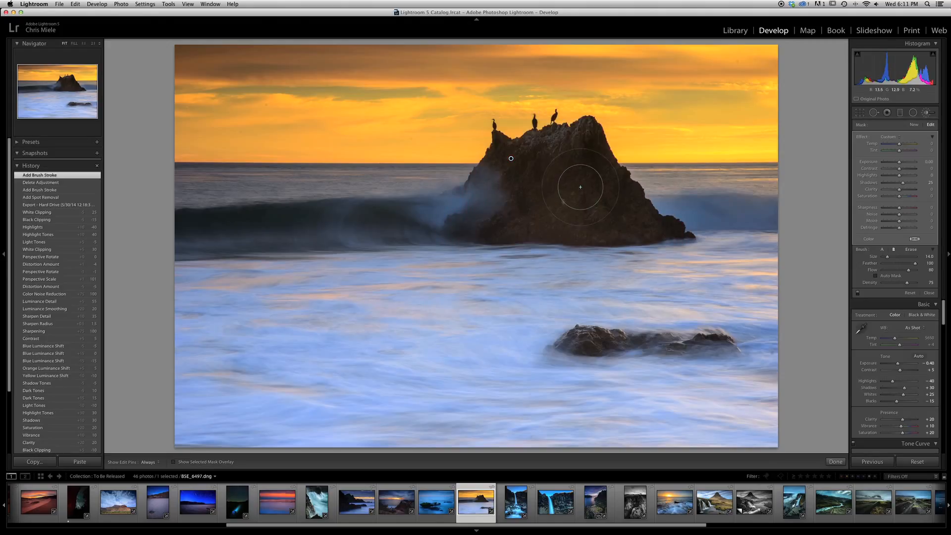
{"action": "key", "text": "o"}
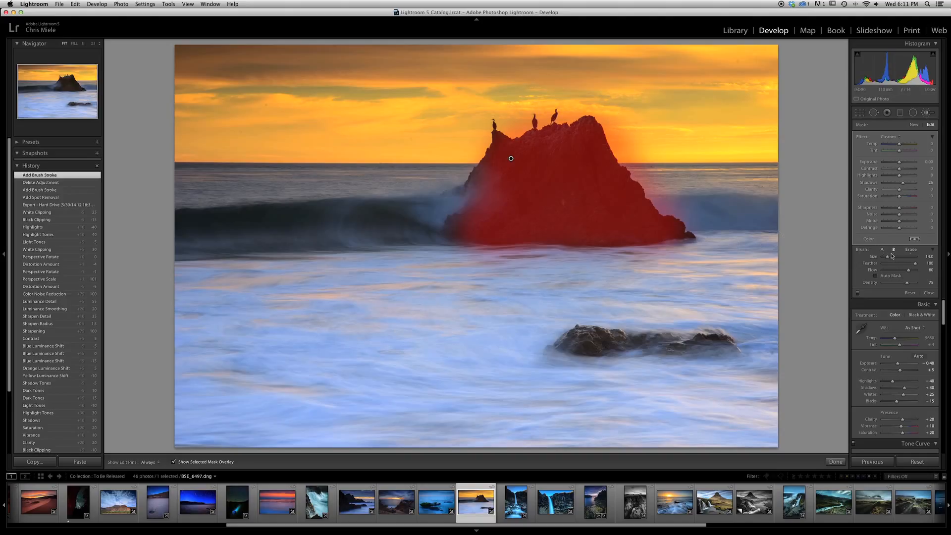
Erase the mask spill around the large rock's edges with a size 6 erase brush, and hide the mask overlay.
{"action": "left_click", "coordinate": [916, 251]}
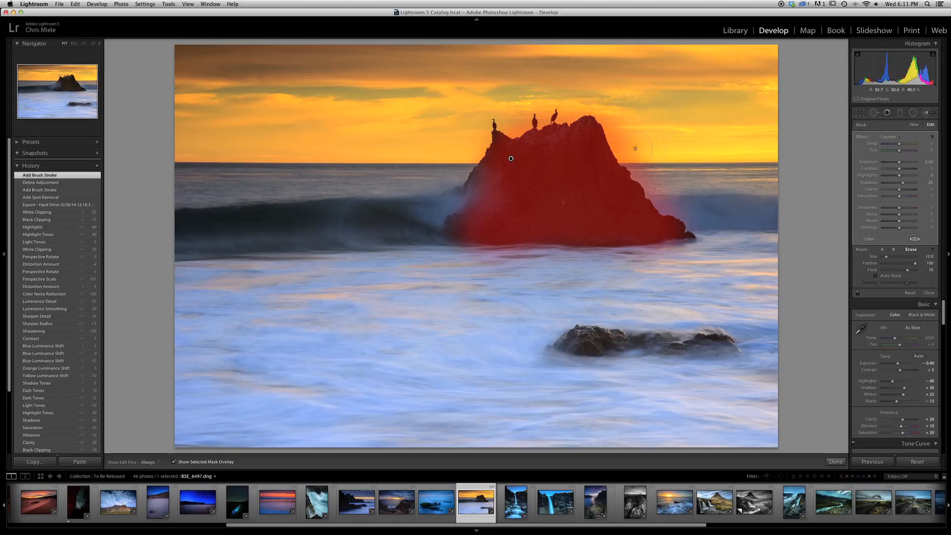
{"action": "scroll", "coordinate": [635, 149], "scroll_direction": "up", "scroll_amount": 3}
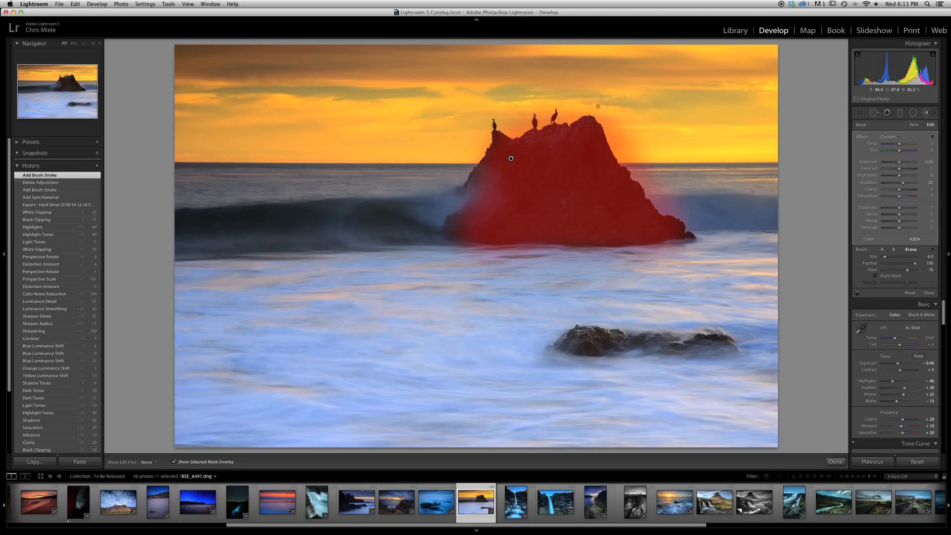
{"action": "left_click_drag", "start_coordinate": [618, 138], "coordinate": [648, 181]}
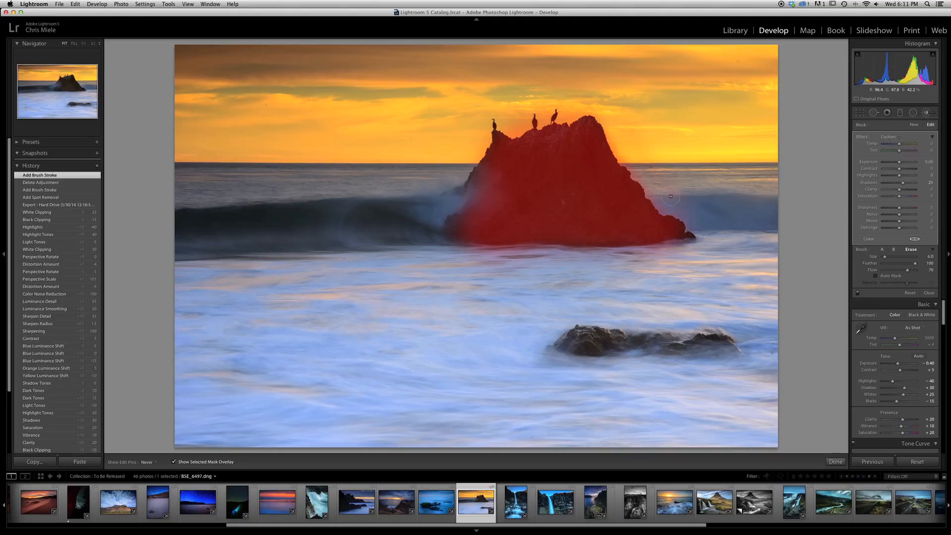
{"action": "left_click_drag", "start_coordinate": [603, 104], "coordinate": [599, 94]}
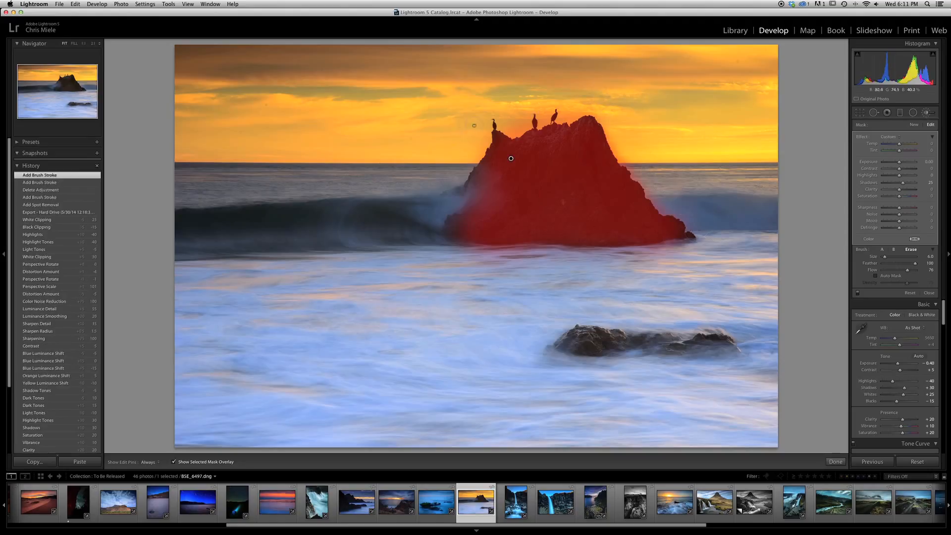
{"action": "key", "text": "h"}
{"action": "left_click", "coordinate": [480, 121]}
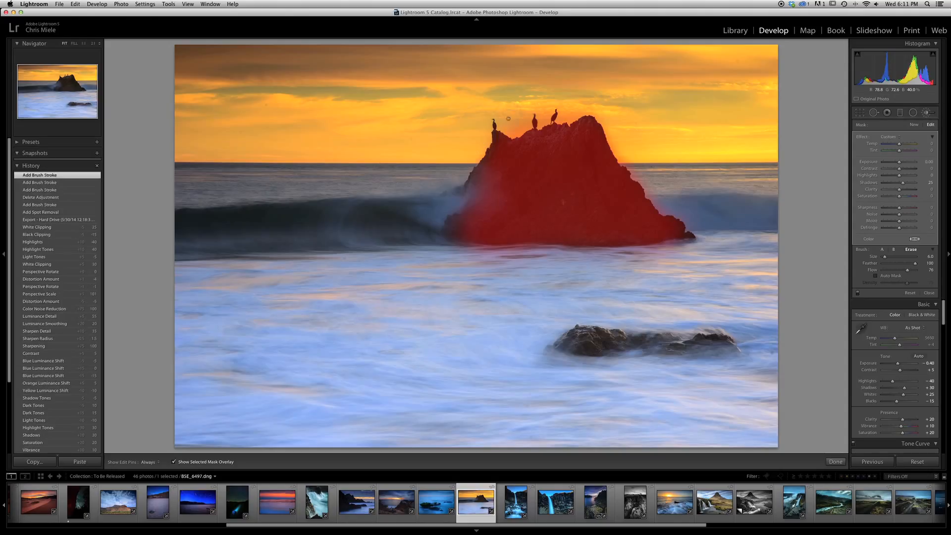
{"action": "left_click", "coordinate": [533, 117]}
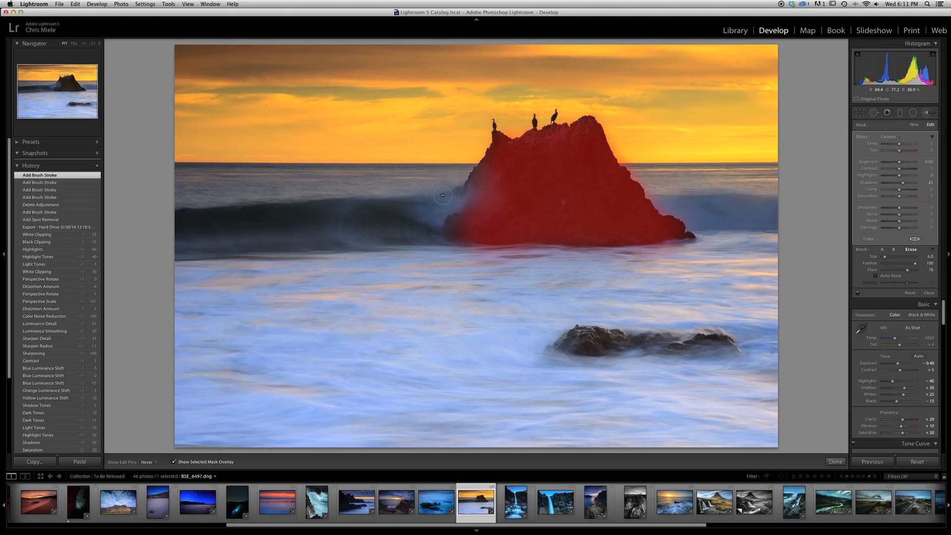
{"action": "left_click", "coordinate": [478, 111]}
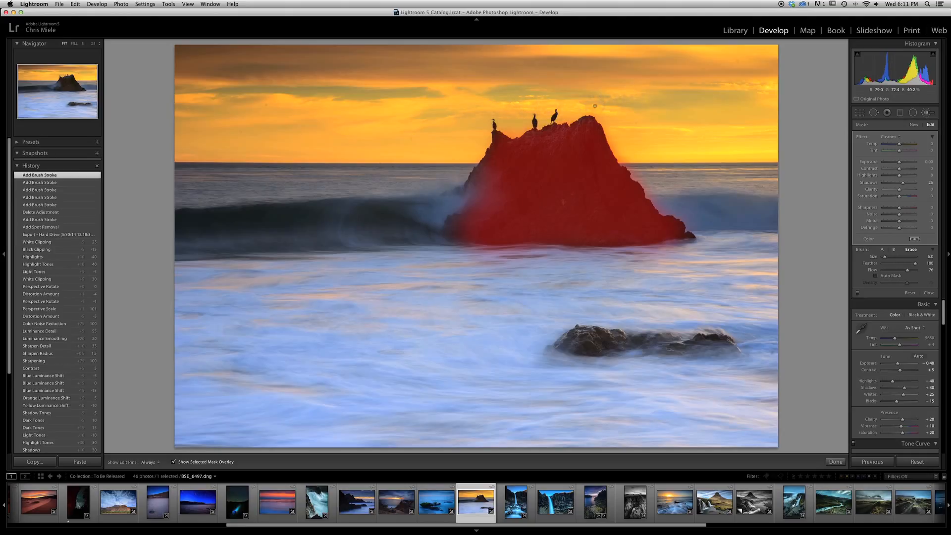
{"action": "mouse_move", "coordinate": [595, 106]}
{"action": "left_mouse_down"}
{"action": "mouse_move", "coordinate": [551, 123]}
{"action": "mouse_move", "coordinate": [612, 106]}
{"action": "left_mouse_up"}
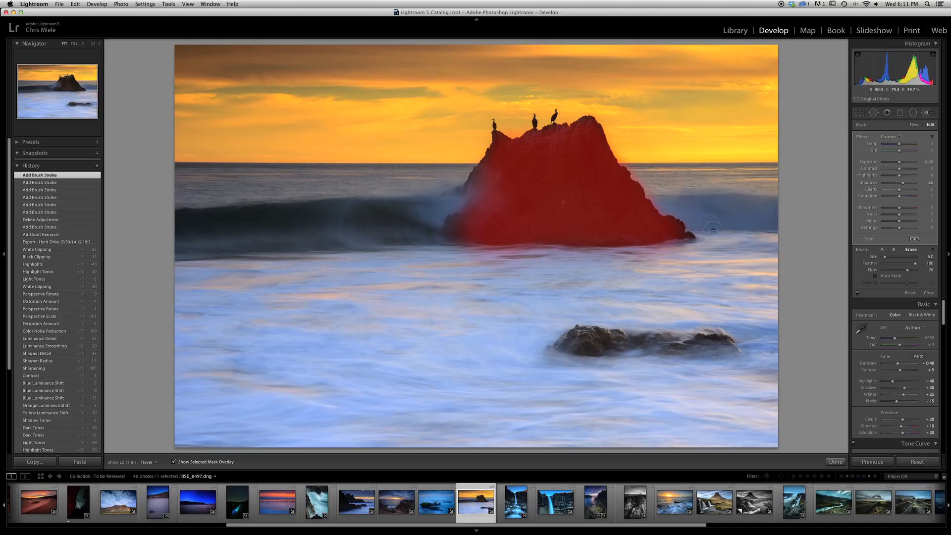
{"action": "left_click_drag", "start_coordinate": [712, 229], "coordinate": [609, 228]}
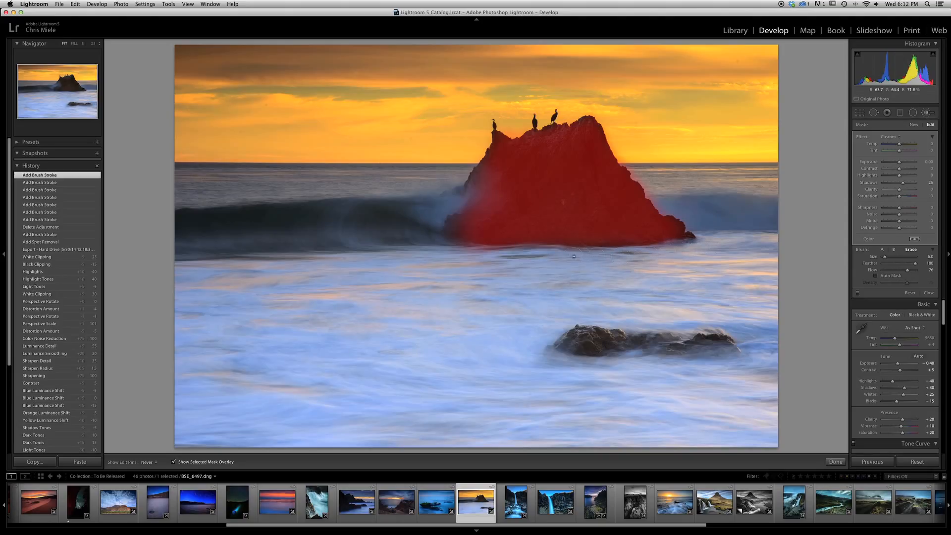
{"action": "left_click", "coordinate": [550, 251]}
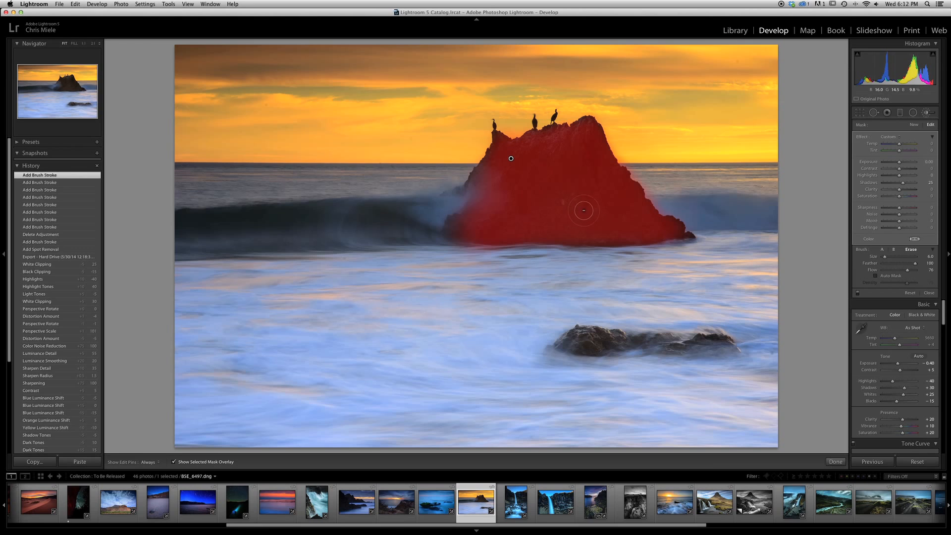
{"action": "key", "text": "p"}
{"action": "key", "text": "o"}
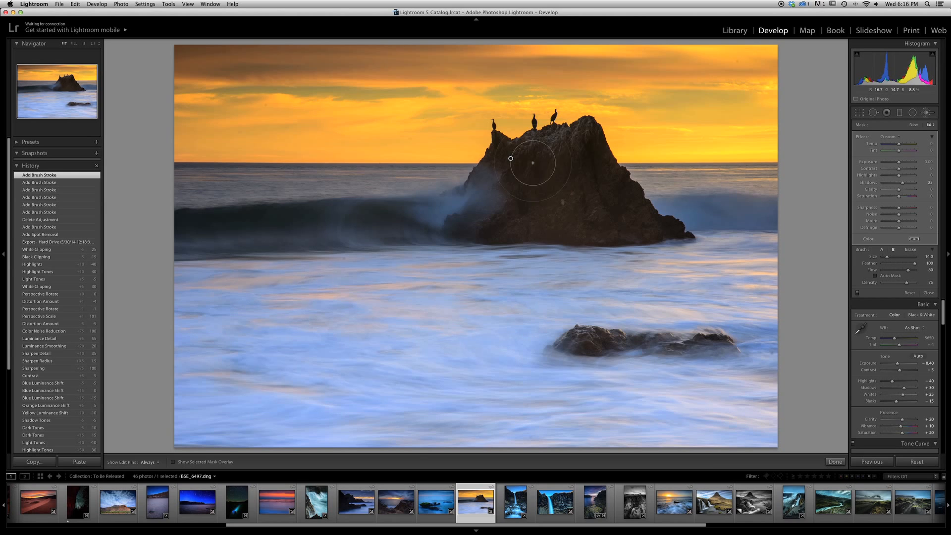
Set the rock adjustment's contrast to 15 and exposure to 0.20.
{"action": "left_click", "coordinate": [931, 168]}
{"action": "key", "text": "Return"}
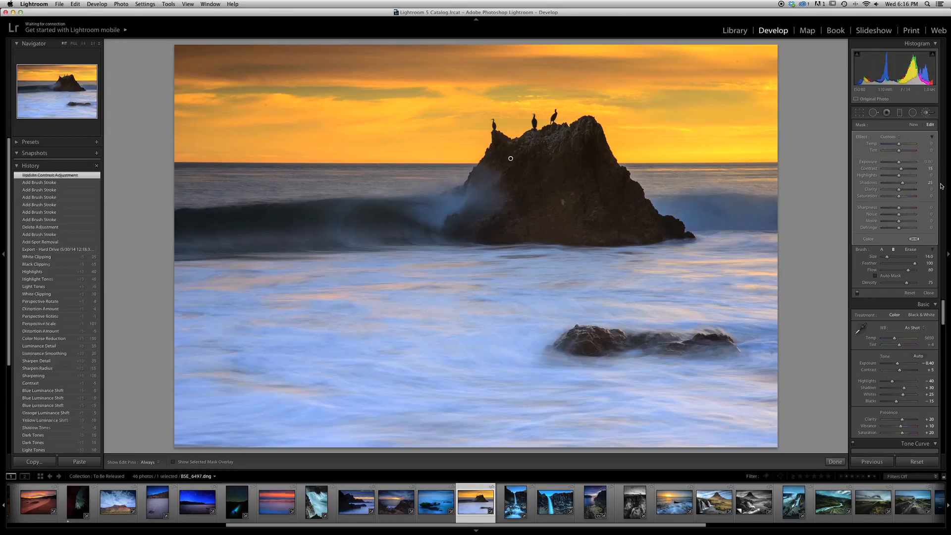
{"action": "left_click", "coordinate": [930, 162]}
{"action": "key", "text": "Down"}
{"action": "key", "text": "Return"}
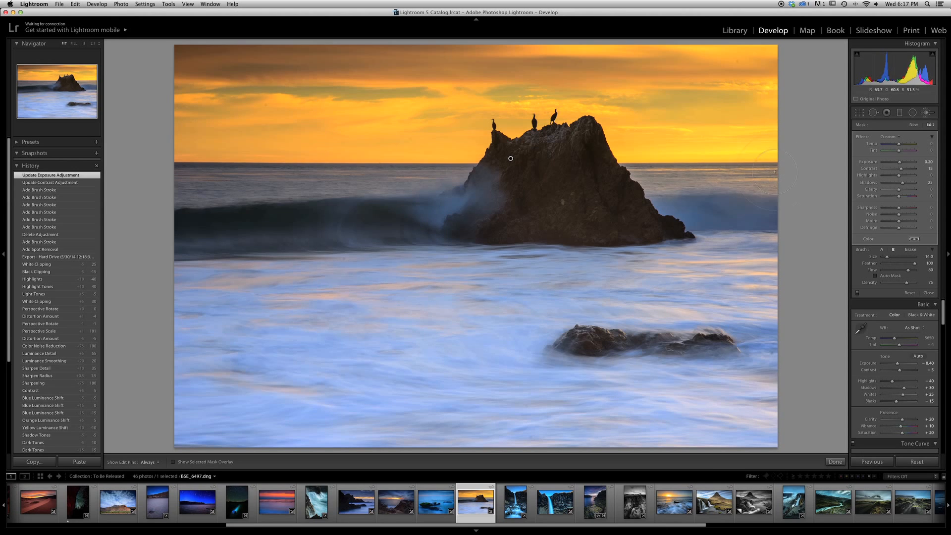
Reopen the Adjustment Brush, select the large rock's edit pin, and set its exposure to 0.00.
{"action": "left_click", "coordinate": [927, 114]}
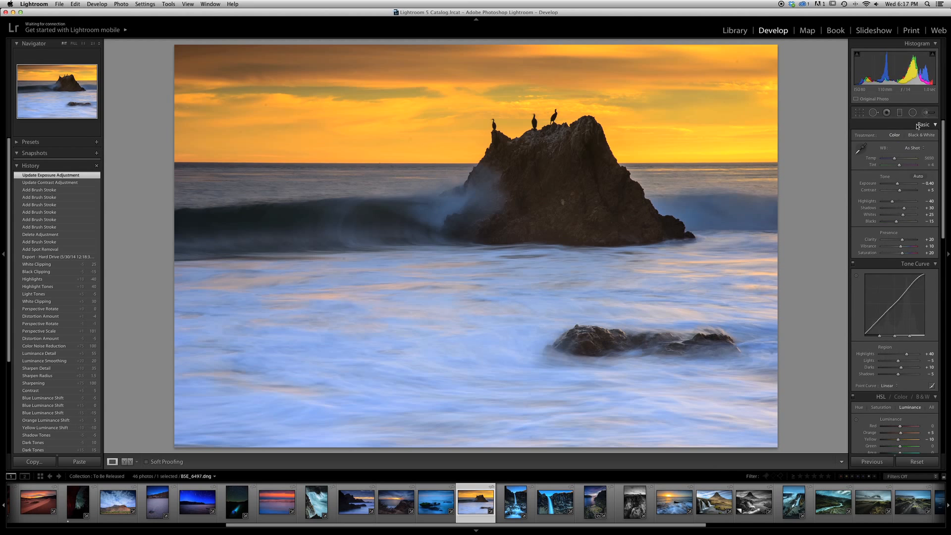
{"action": "left_click", "coordinate": [925, 113]}
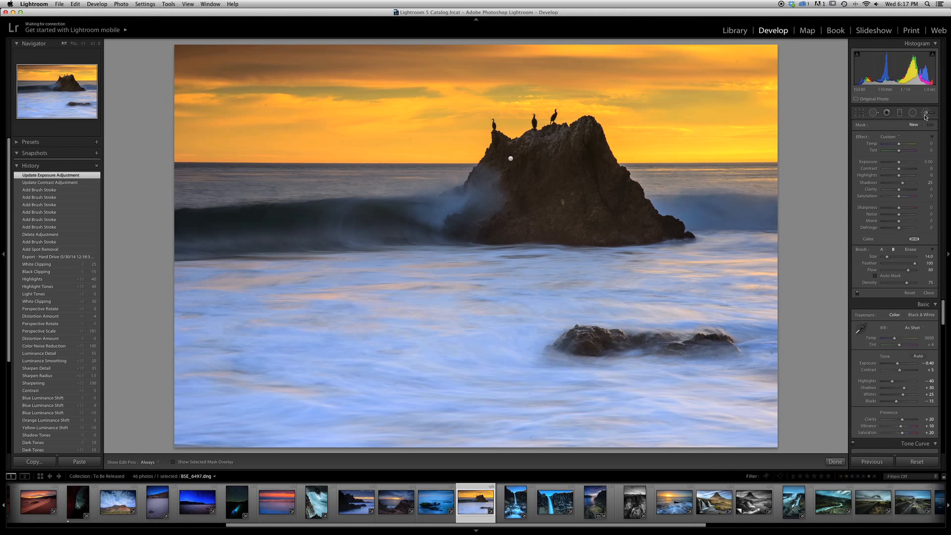
{"action": "left_click", "coordinate": [928, 113]}
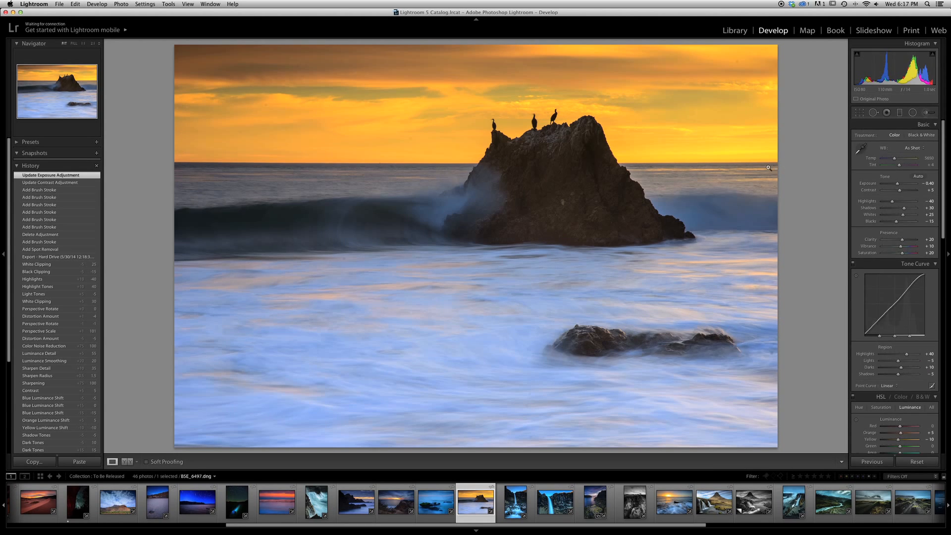
{"action": "key", "text": "k"}
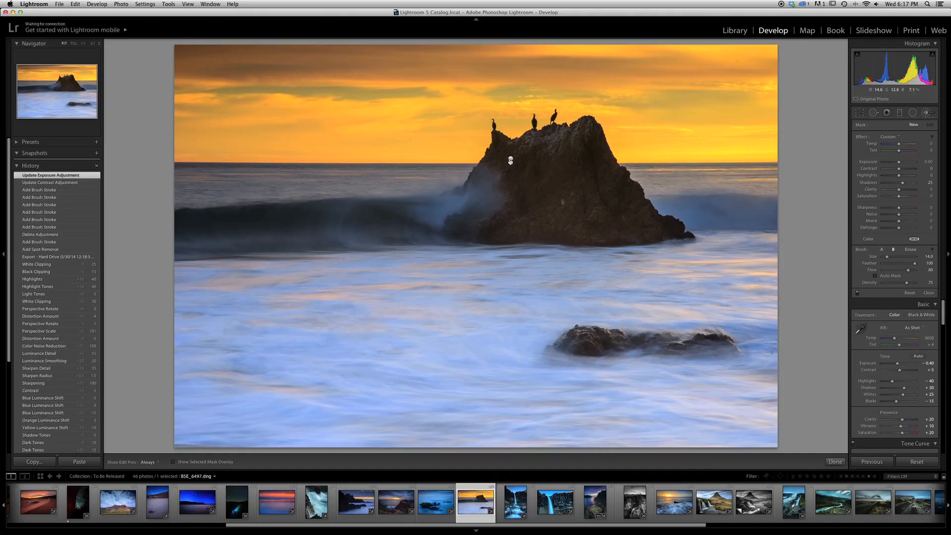
{"action": "mouse_move", "coordinate": [511, 161]}
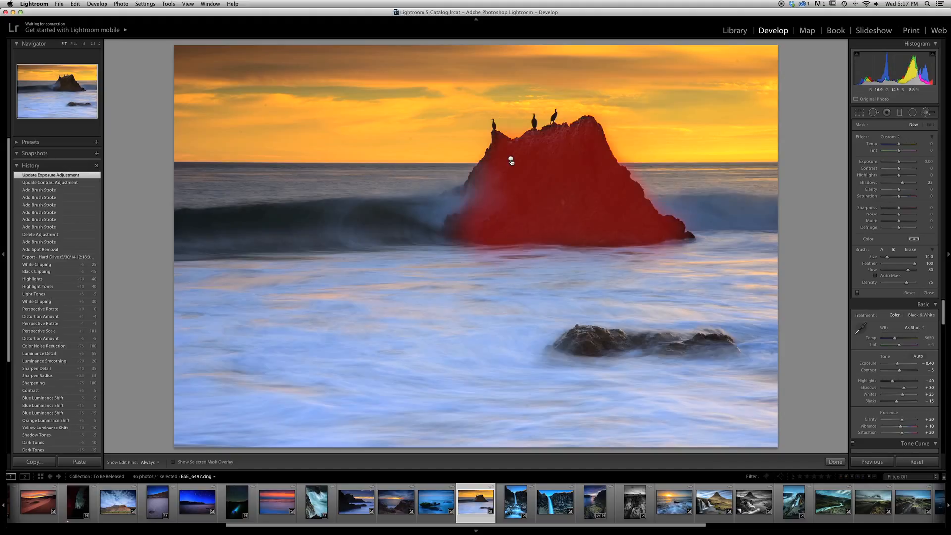
{"action": "left_click", "coordinate": [511, 160]}
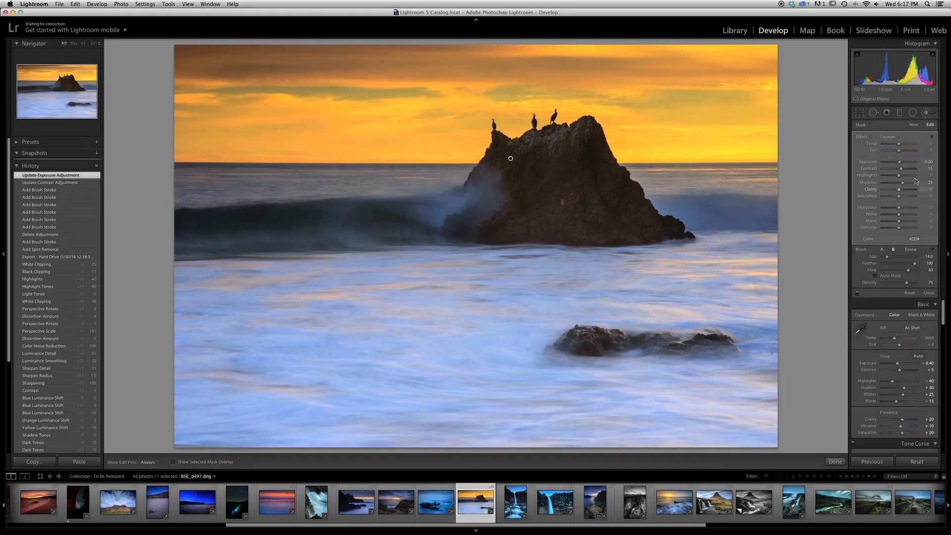
{"action": "left_click", "coordinate": [930, 162]}
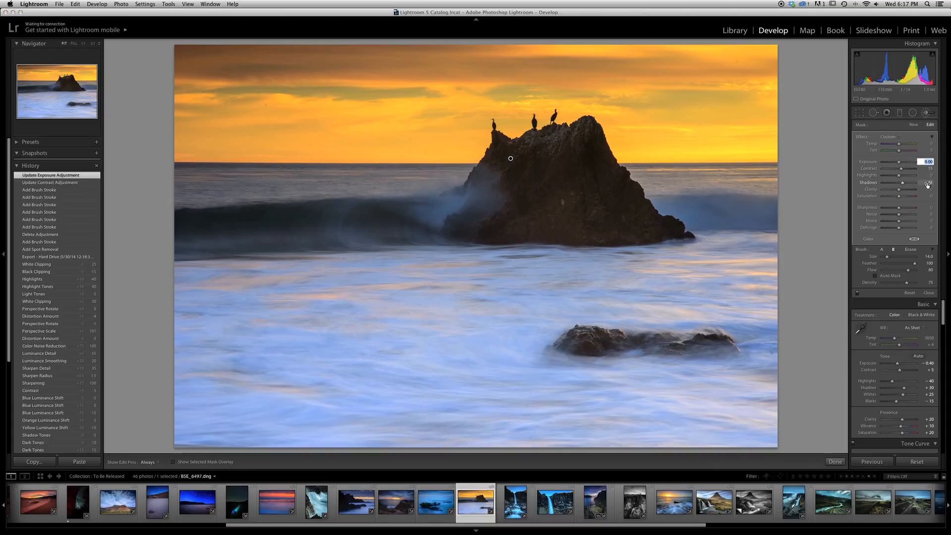
{"action": "key", "text": "Return"}
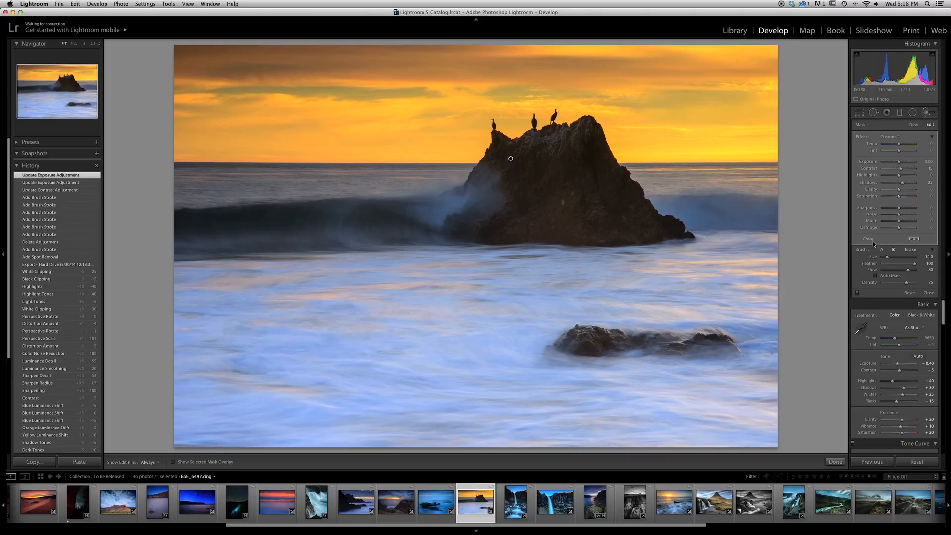
Try strong color tints on the large rock's adjustment: blue at hue 249, orange at hue 22, and blue at hue 246.
{"action": "left_click", "coordinate": [916, 240]}
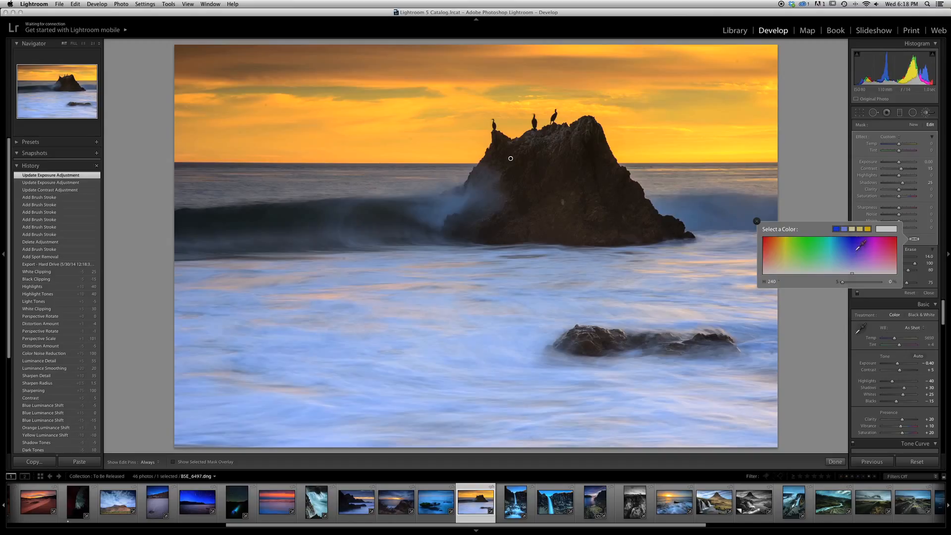
{"action": "left_click", "coordinate": [855, 241]}
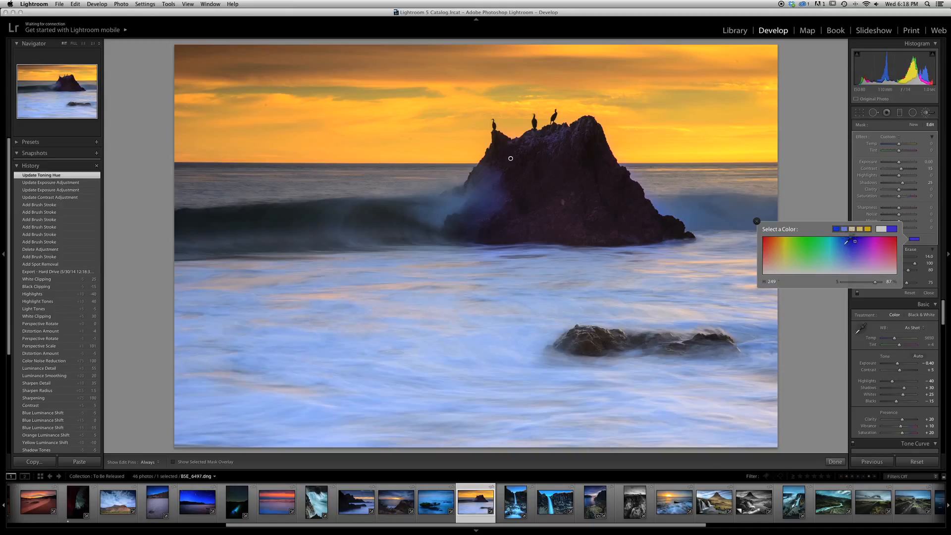
{"action": "left_click", "coordinate": [771, 247]}
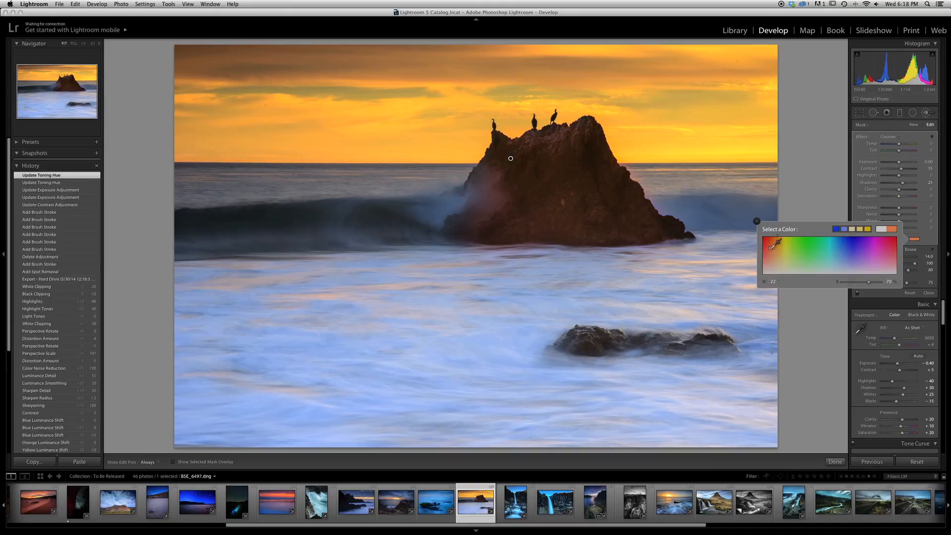
{"action": "left_click", "coordinate": [854, 247]}
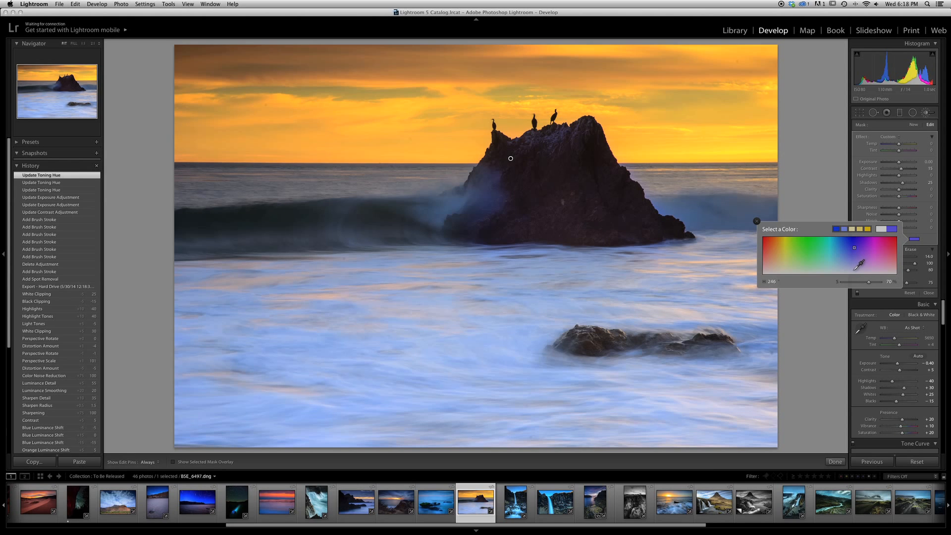
Tint the large rock's adjustment a faint blue with hue 216 and saturation 12, and deselect its edit pin.
{"action": "left_click", "coordinate": [854, 270]}
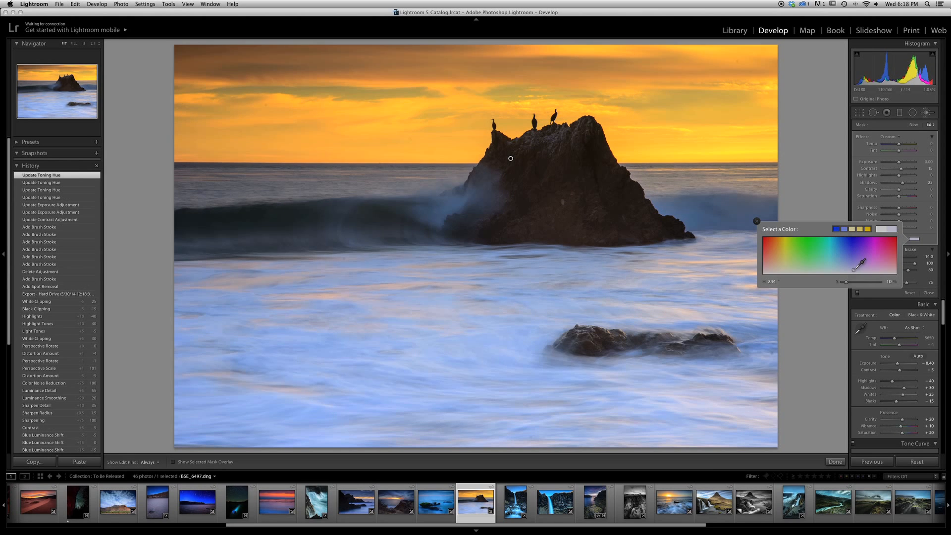
{"action": "left_click", "coordinate": [852, 269]}
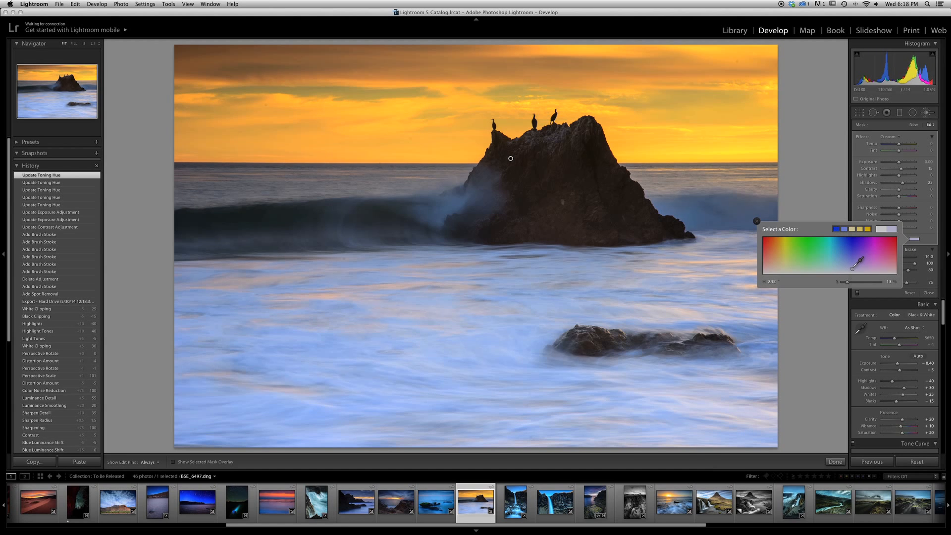
{"action": "left_click", "coordinate": [852, 267]}
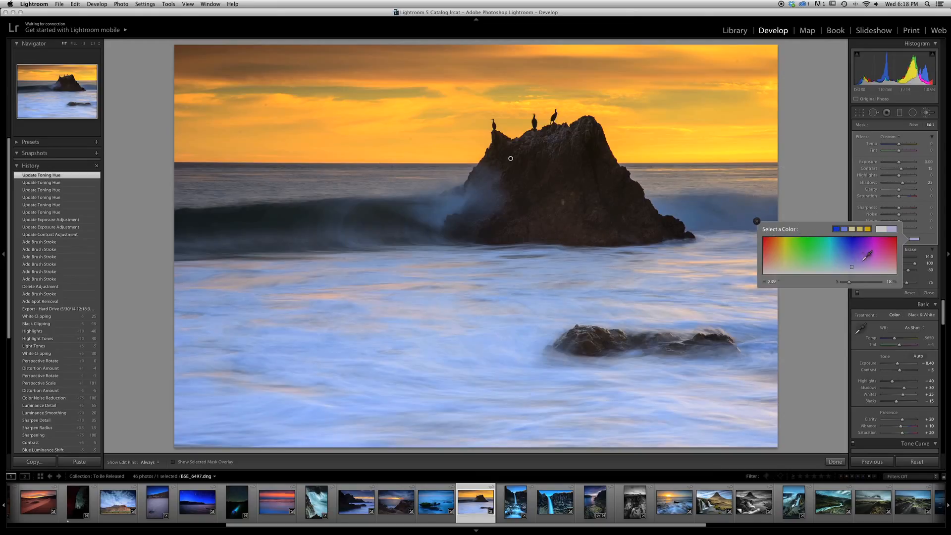
{"action": "mouse_move", "coordinate": [852, 267]}
{"action": "left_mouse_down"}
{"action": "mouse_move", "coordinate": [806, 242]}
{"action": "mouse_move", "coordinate": [809, 256]}
{"action": "mouse_move", "coordinate": [857, 265]}
{"action": "mouse_move", "coordinate": [842, 269]}
{"action": "left_mouse_up"}
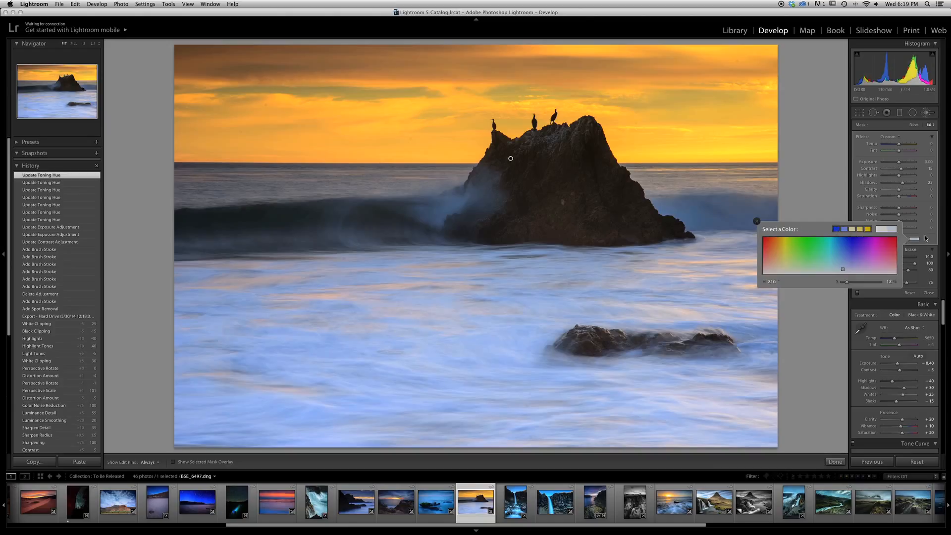
{"action": "left_click", "coordinate": [928, 240]}
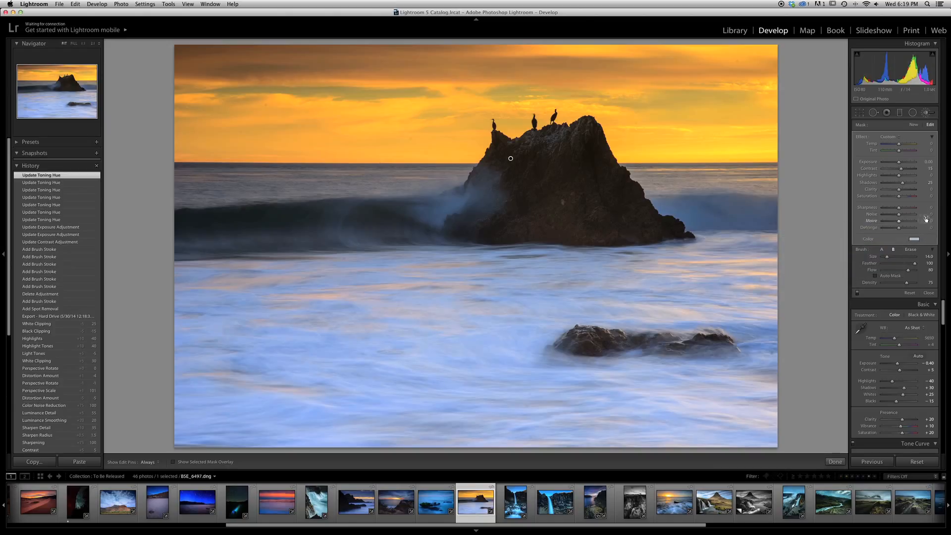
{"action": "key", "text": "Return"}
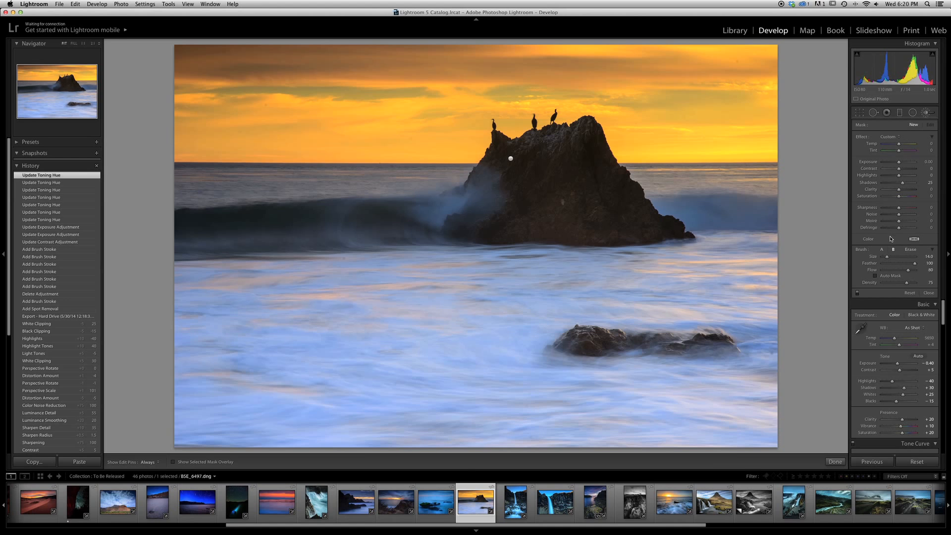
Close and reopen the Adjustment Brush, and compare the earliest brush stroke state in the history with the latest toning state.
{"action": "scroll", "coordinate": [890, 240], "scroll_direction": "down", "scroll_amount": 5}
{"action": "scroll", "coordinate": [888, 243], "scroll_direction": "up", "scroll_amount": 5}
{"action": "left_click", "coordinate": [925, 113]}
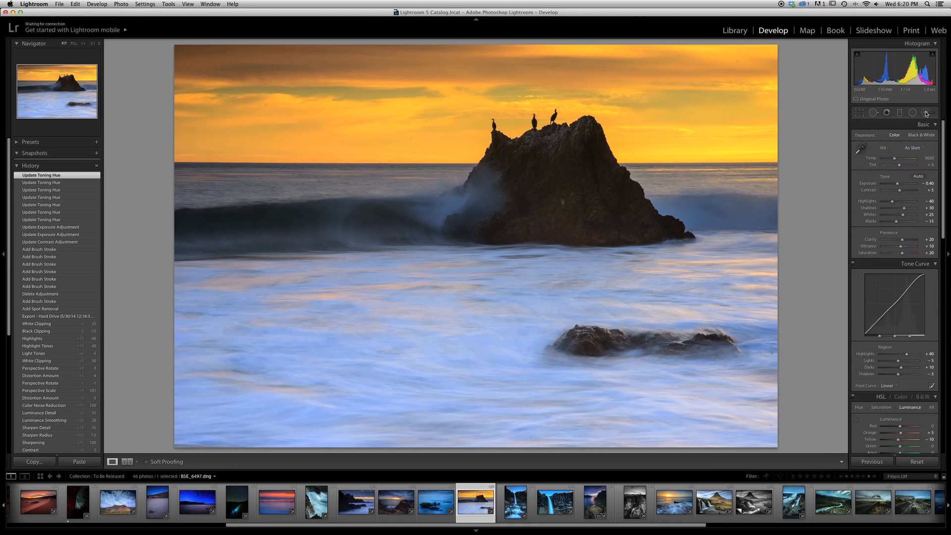
{"action": "left_click", "coordinate": [926, 113]}
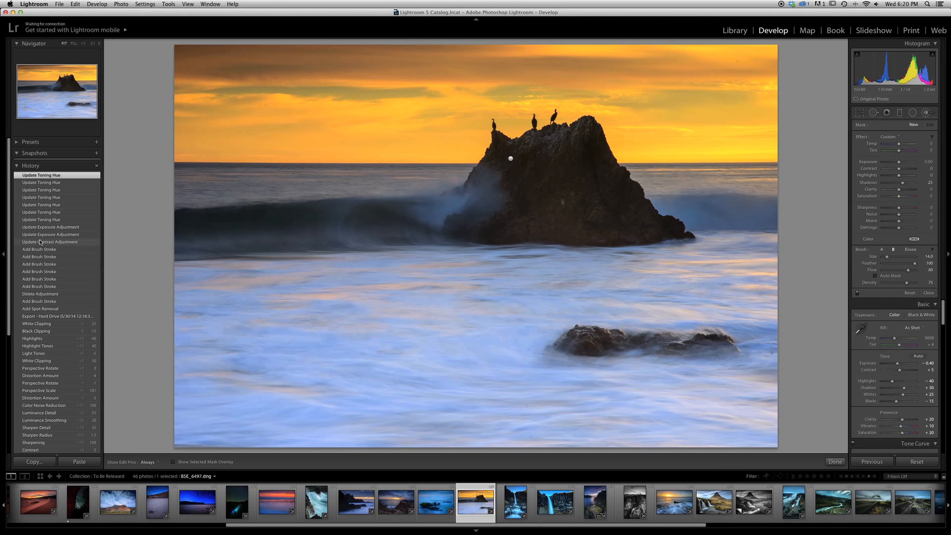
{"action": "left_click", "coordinate": [48, 303]}
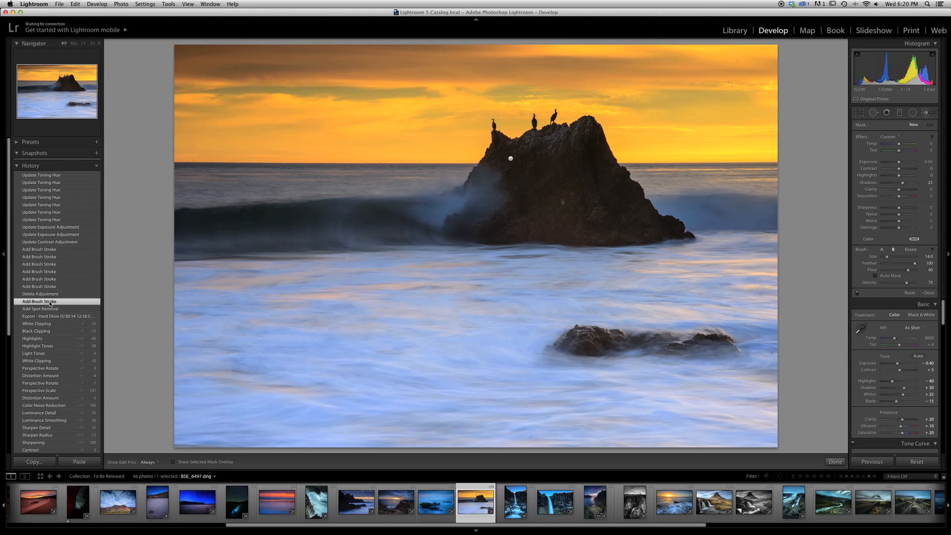
{"action": "left_click", "coordinate": [43, 177]}
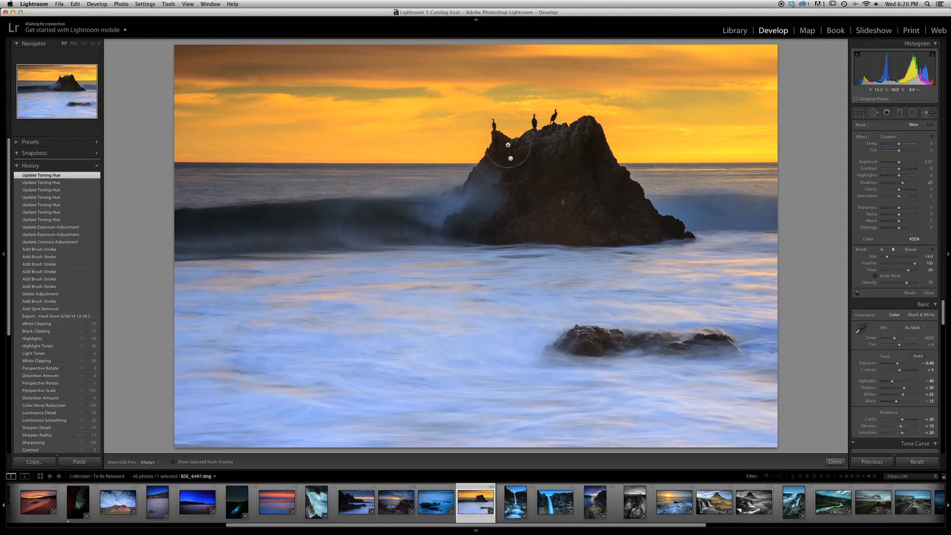
Select the large rock's edit pin and toggle its mask overlay on, off, and on again.
{"action": "left_click", "coordinate": [512, 160]}
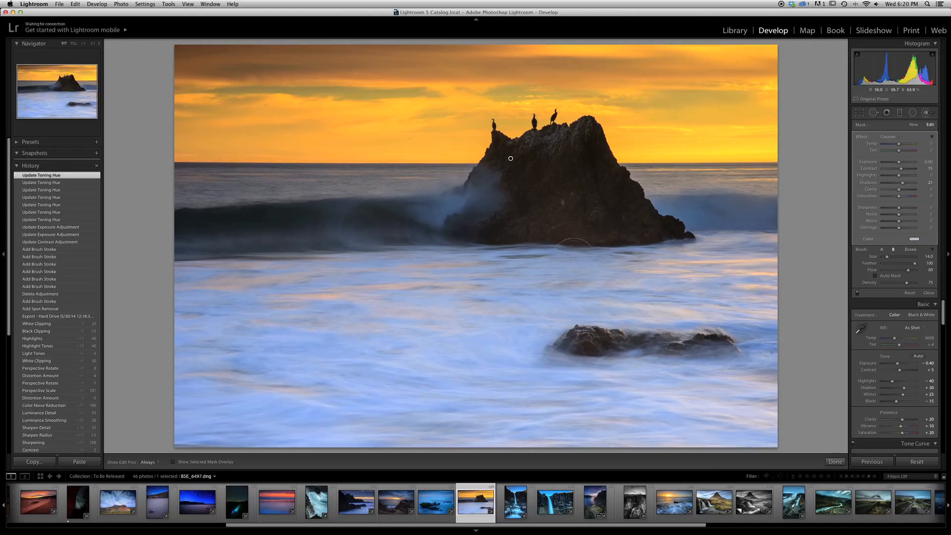
{"action": "key", "text": "o"}
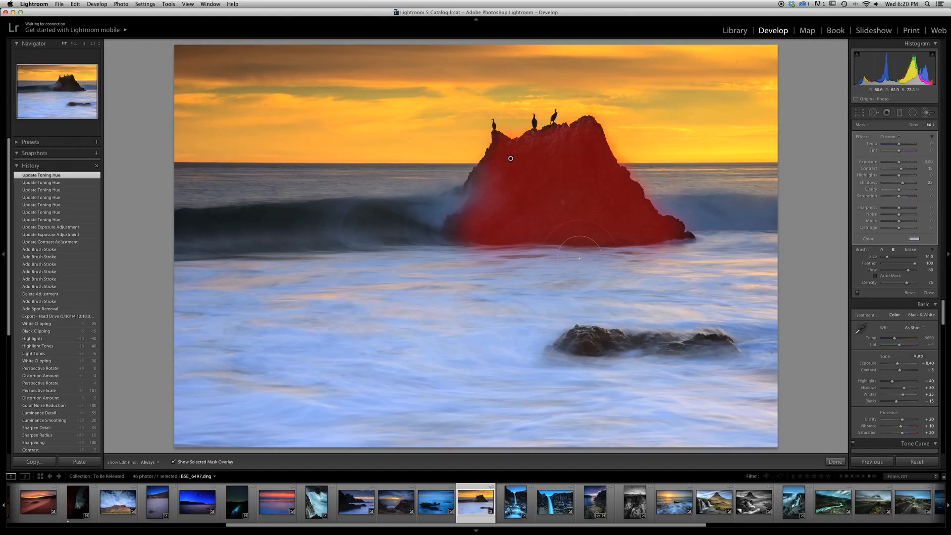
{"action": "key", "text": "o"}
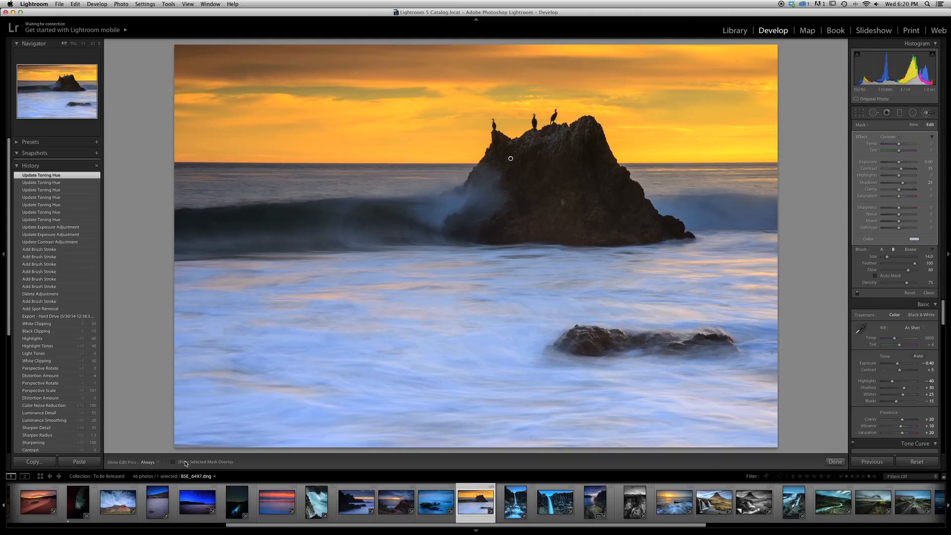
{"action": "left_click", "coordinate": [173, 462]}
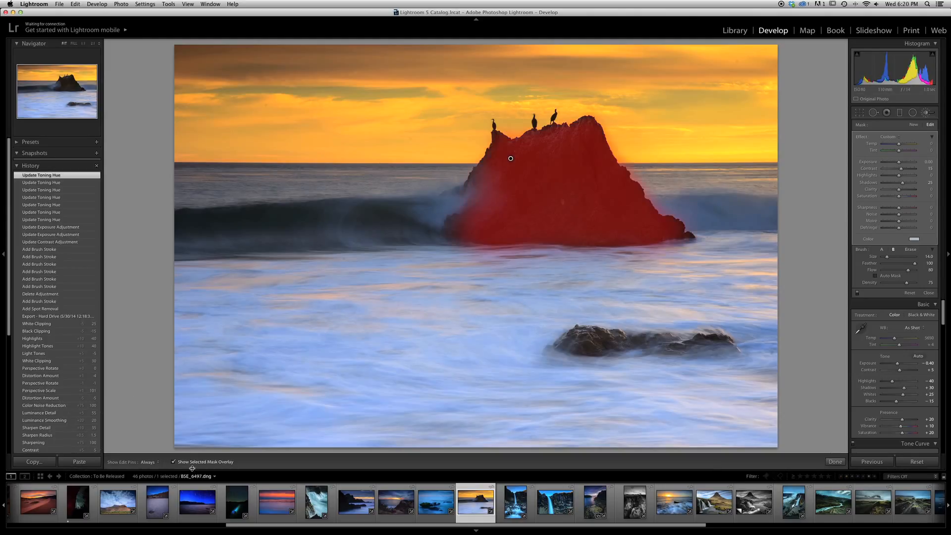